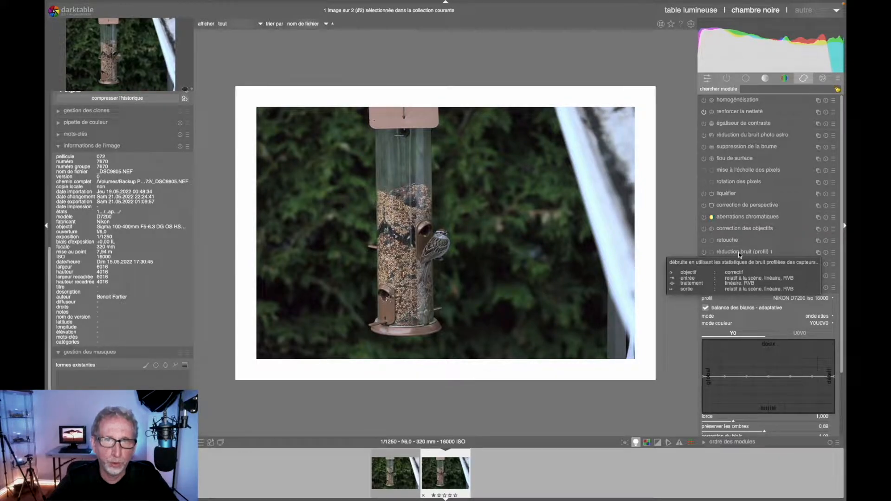
Enable the réduction bruit (profil) 1 instance with the ondelettes mode and the chromaticité blend mode.
left_click(736, 253)
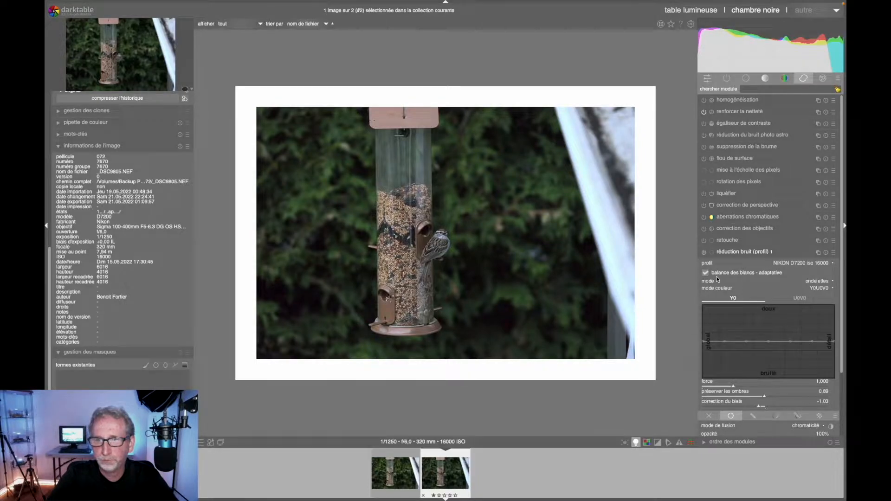
left_click(834, 283)
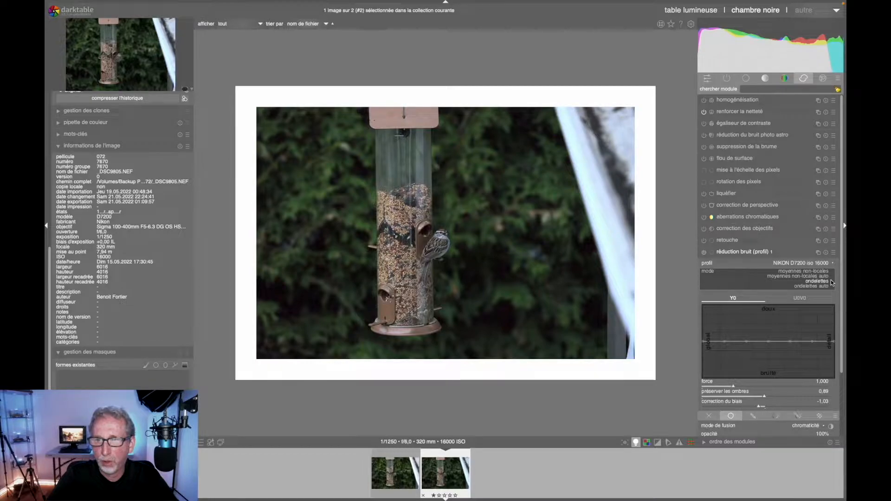
left_click(817, 281)
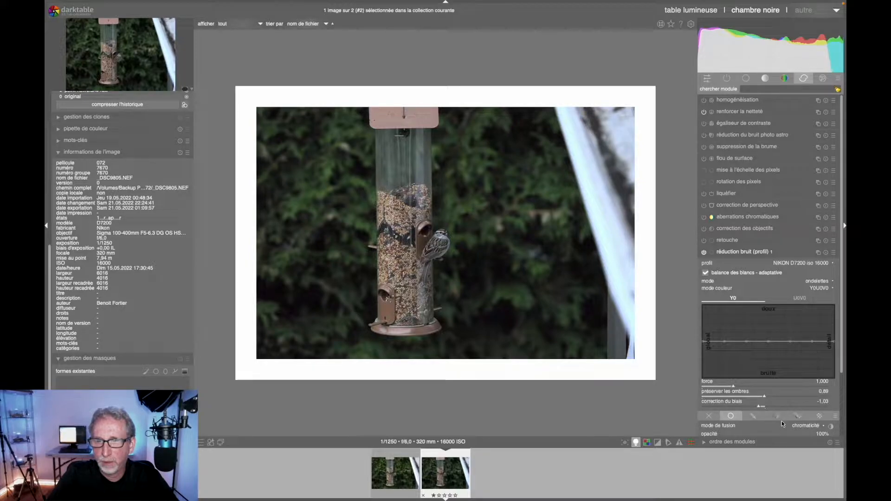
left_click(823, 425)
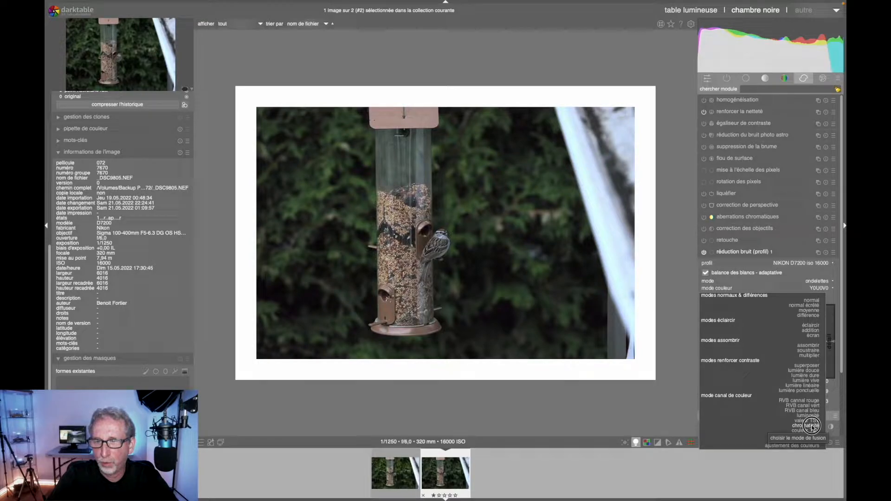
left_click(811, 427)
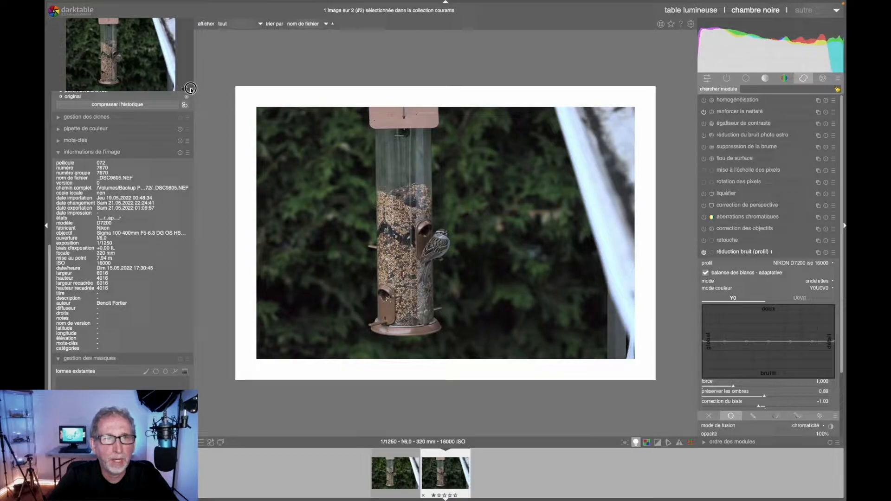
Zoom in on the bird and toggle the réduction bruit (profil) 1 instance off and on to compare the noise.
left_click(190, 90)
left_click(204, 114)
left_click(702, 254)
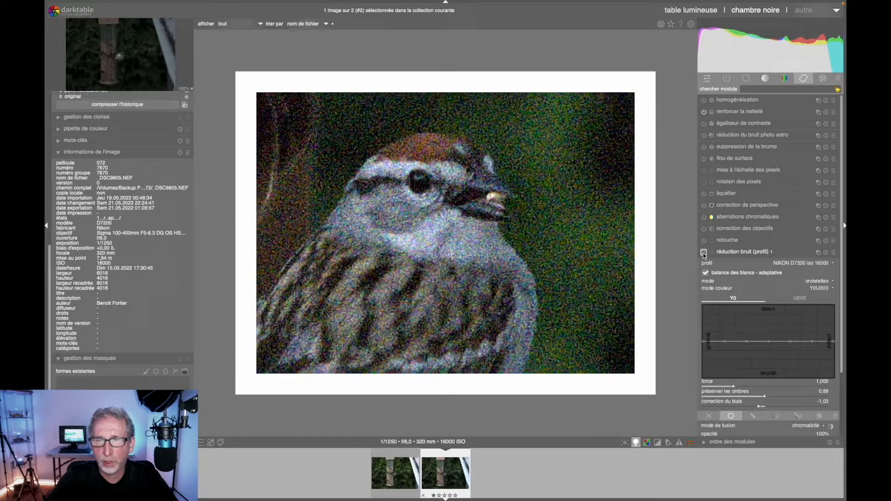
left_click(704, 253)
left_click(703, 253)
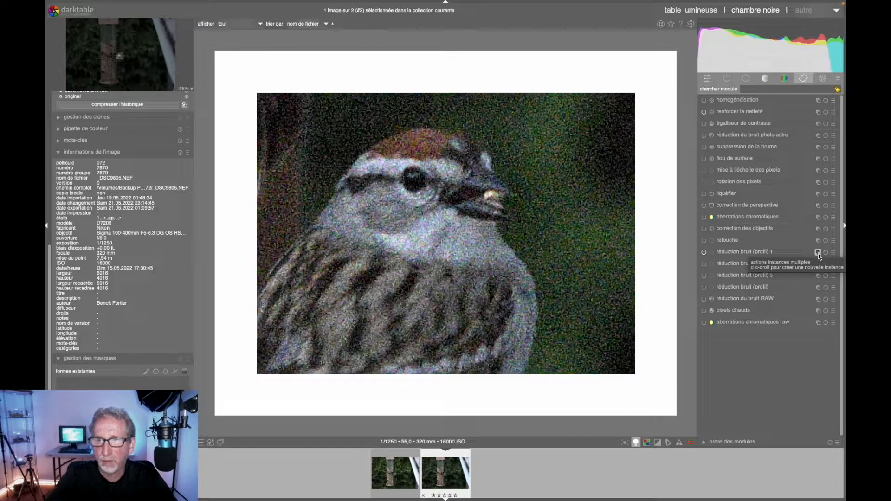
Enable the réduction bruit (profil) 2 instance with the moyennes non-locales mode and the luminosité blend mode.
left_click(738, 267)
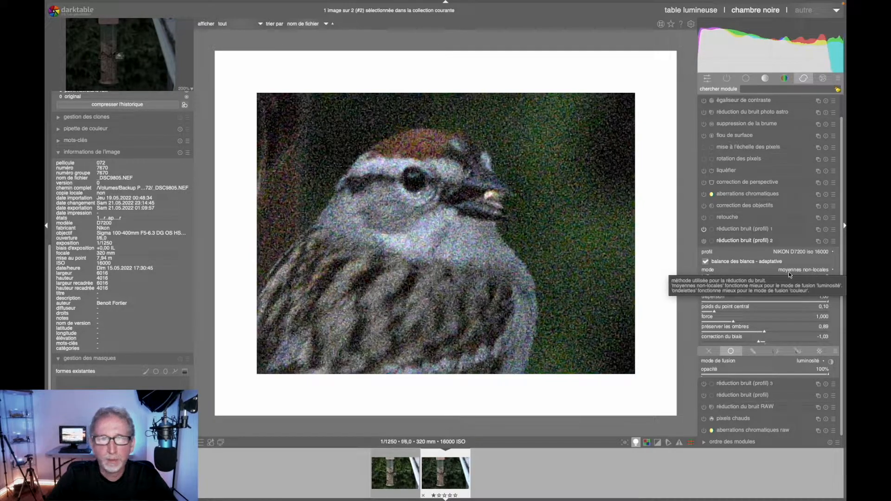
left_click(831, 270)
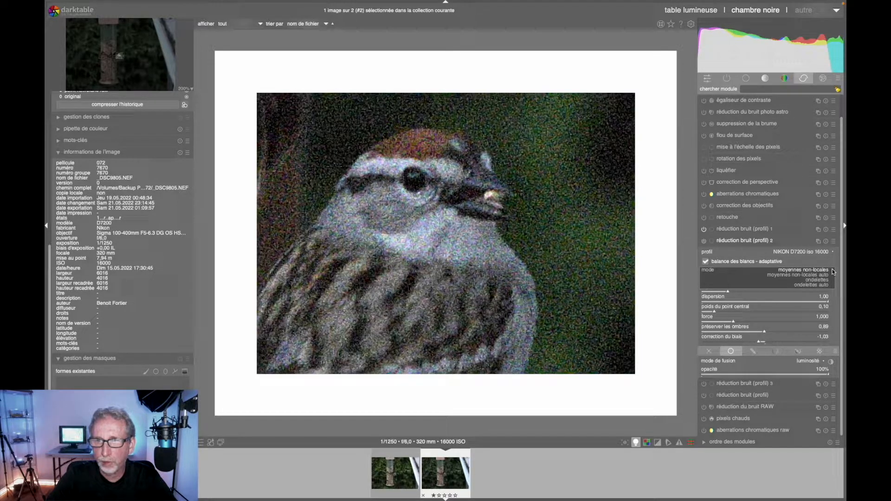
left_click(832, 270)
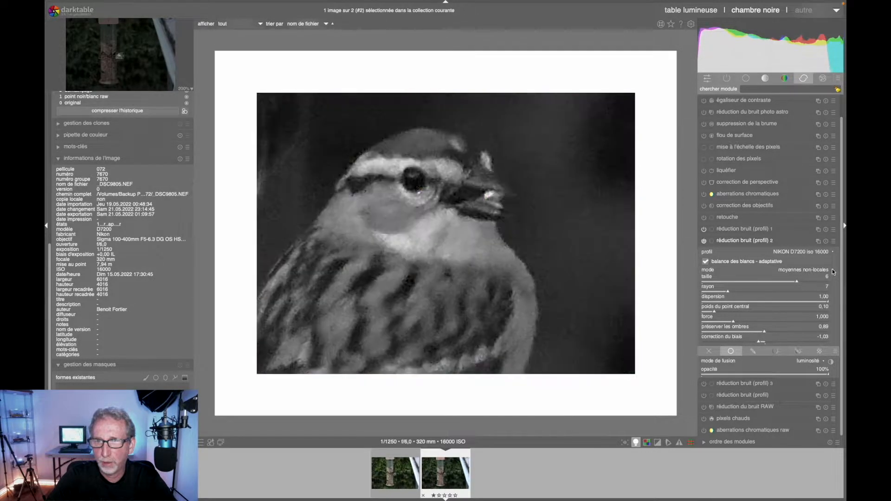
left_click(824, 362)
left_click(824, 361)
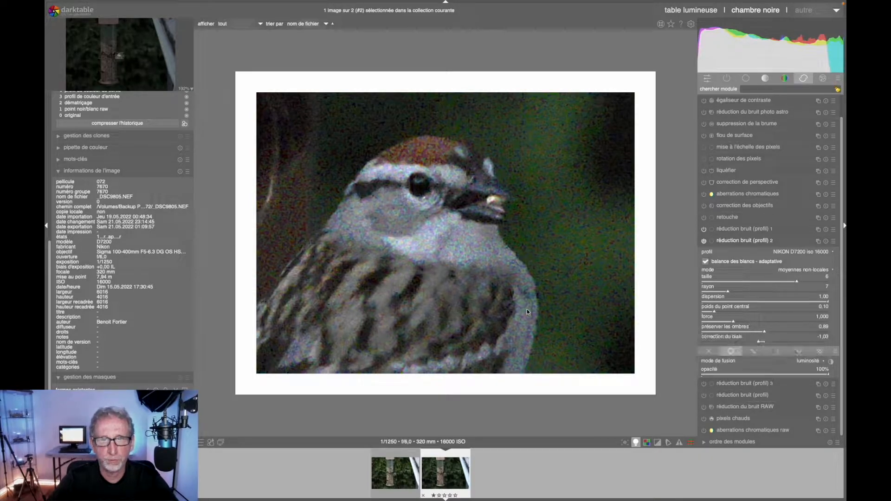
scroll(478, 252, "down", 5)
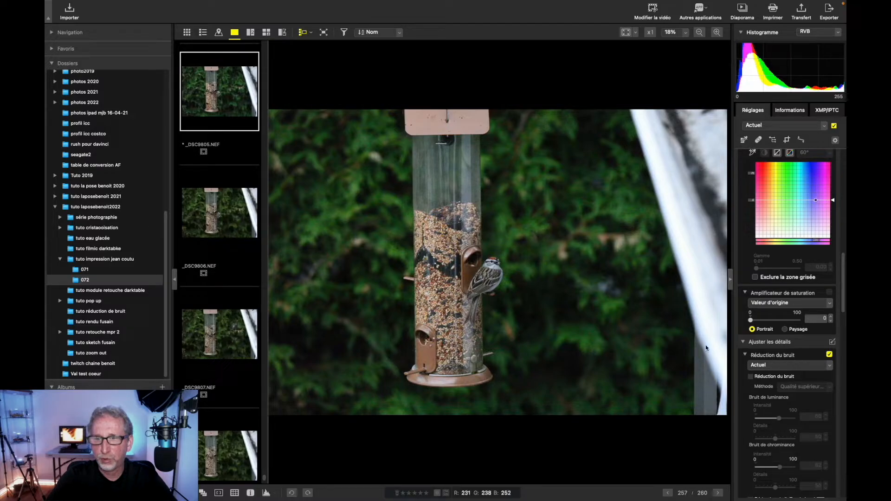
Switch to NX Studio and enable noise reduction on _DSC9805.NEF with the Qualité supérieure 2013 method, viewing the bird at 200%.
left_click(717, 32)
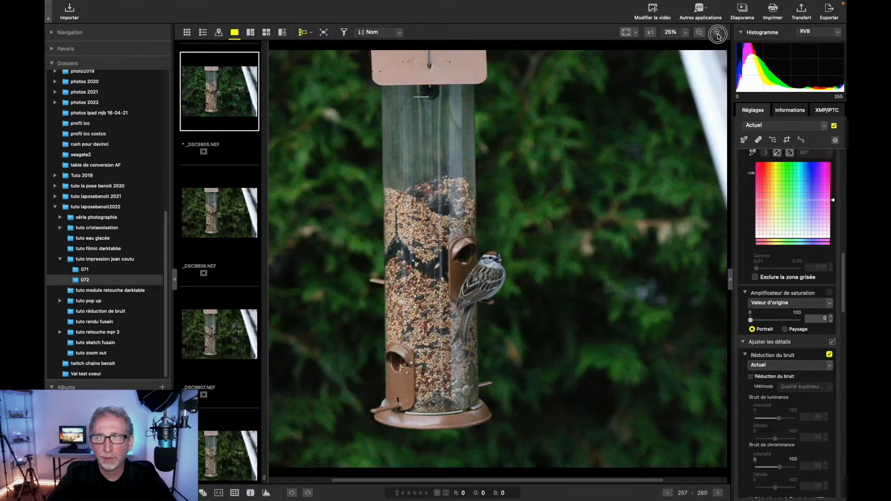
left_click(717, 33)
left_click(717, 33)
left_click(716, 33)
left_click(717, 32)
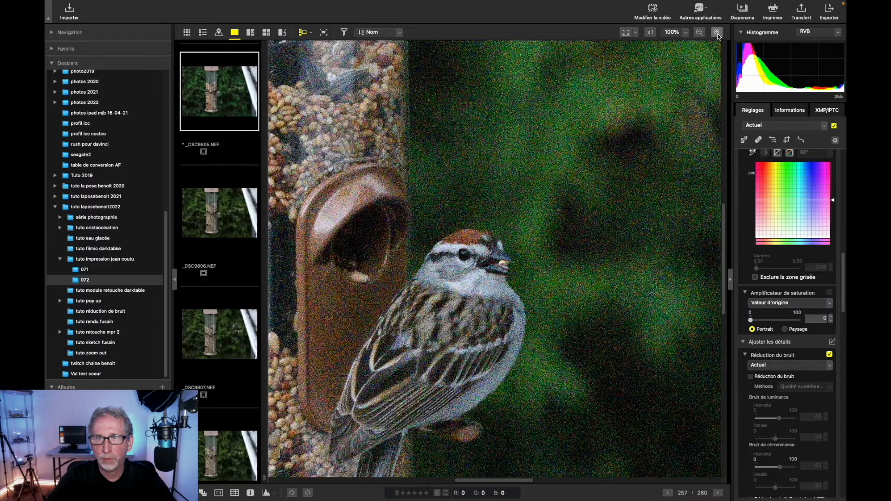
left_click(717, 32)
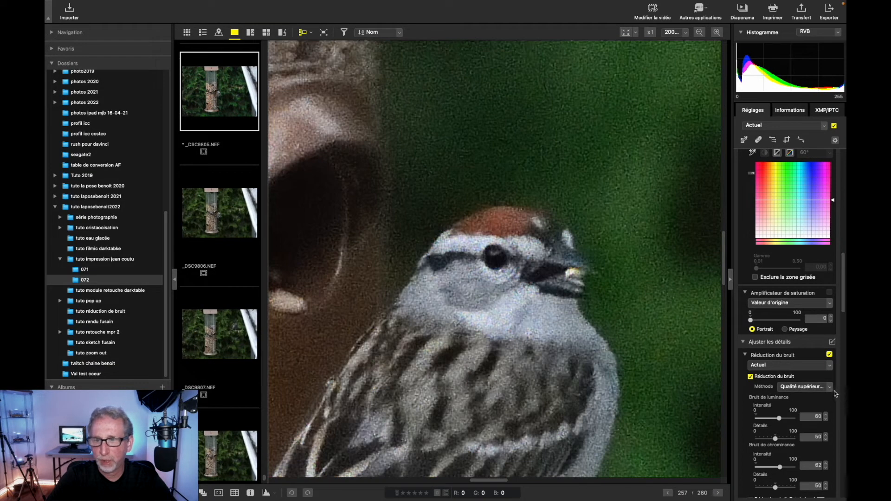
left_click(828, 386)
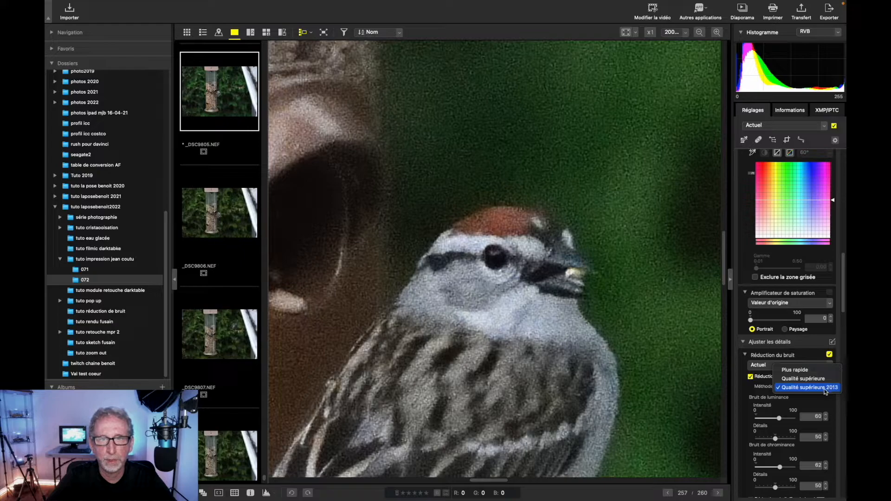
left_click(828, 388)
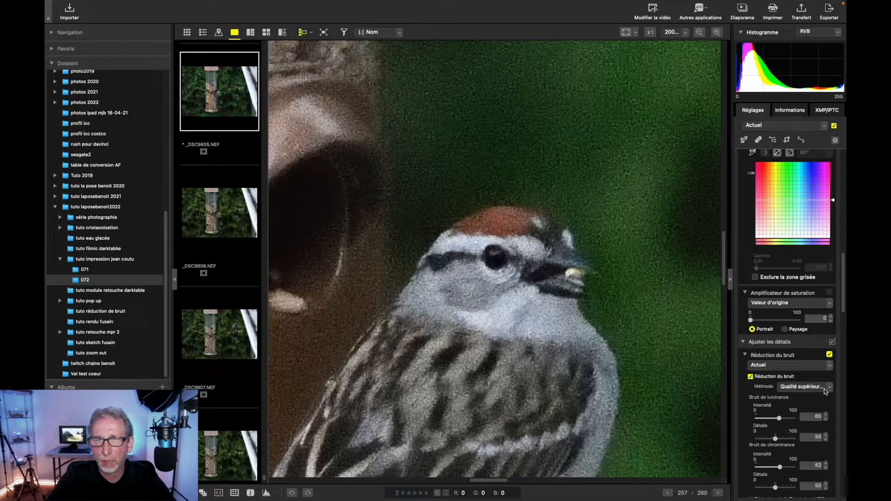
Review the luminance and chrominance noise settings, and turn noise reduction off and back on to compare the bird.
scroll(798, 404, "down", 2)
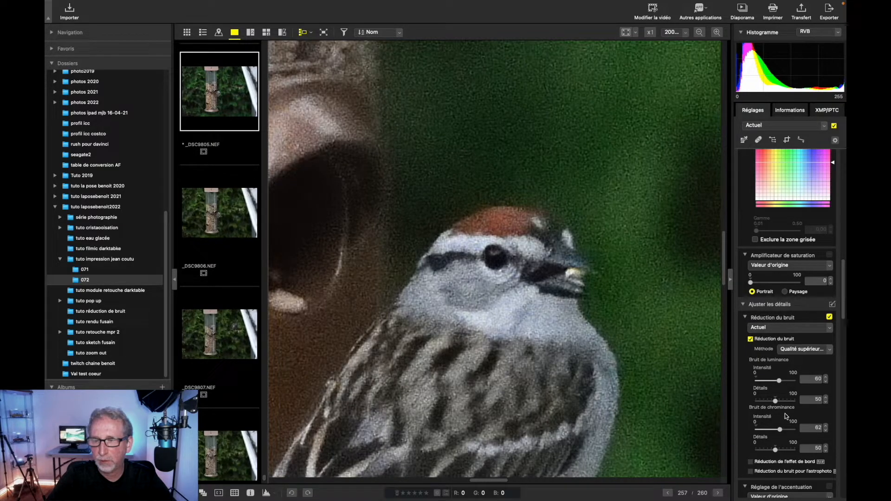
scroll(788, 427, "down", 1)
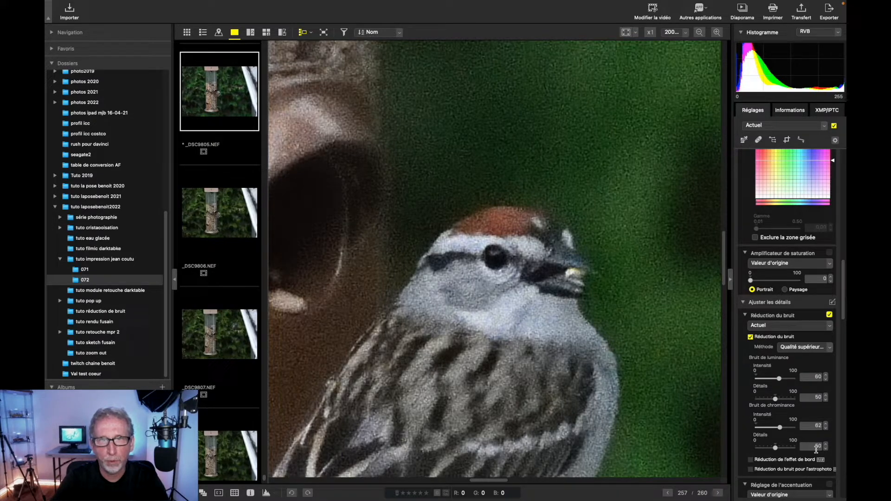
left_click(750, 337)
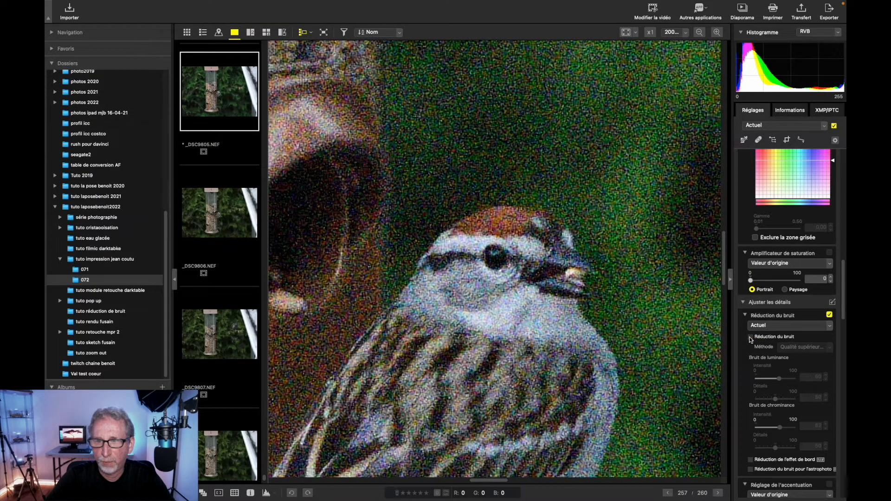
left_click(750, 337)
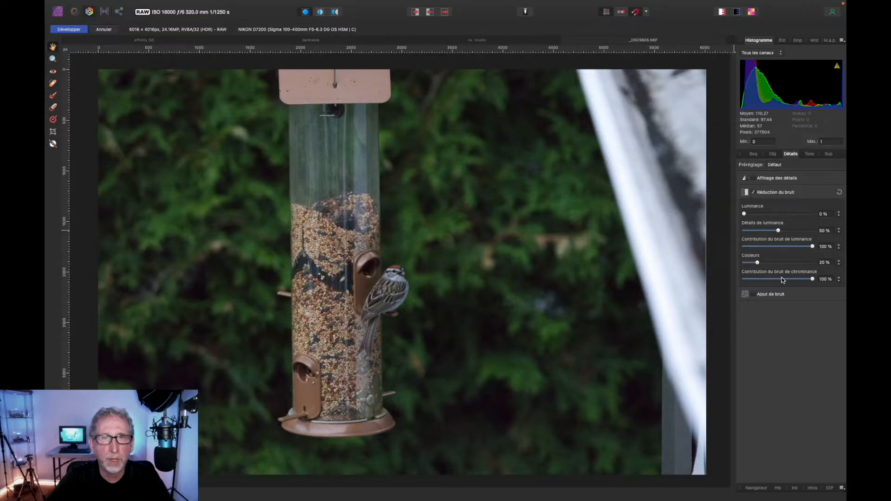
Switch to Affinity Photo, develop the RAW image and add a live Antibruit filter layer to Arrière-plan.
left_click(69, 29)
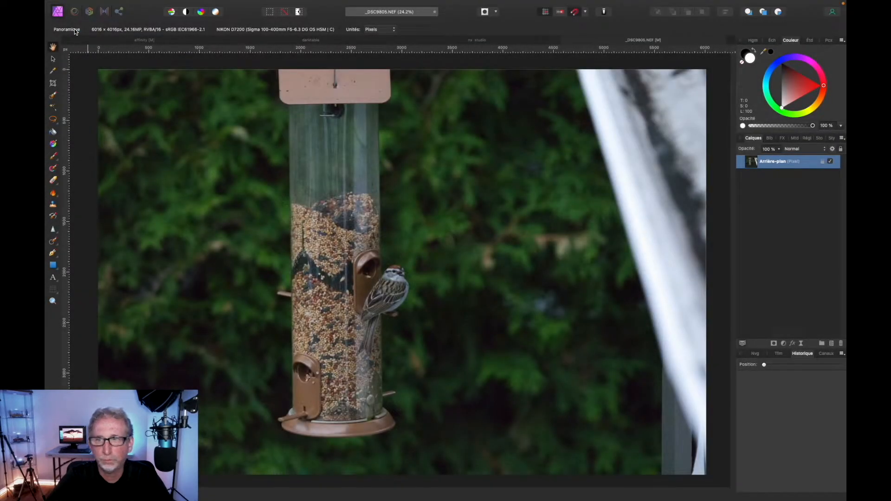
left_click(233, 8)
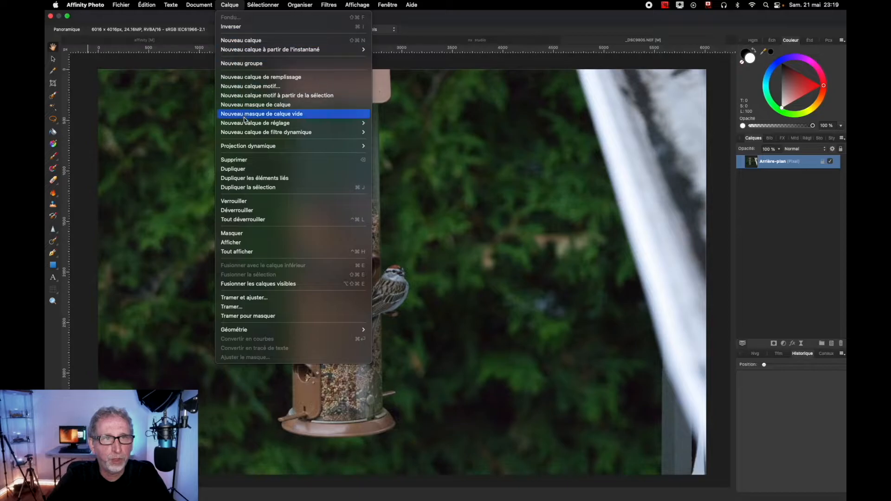
mouse_move(250, 133)
mouse_move(377, 134)
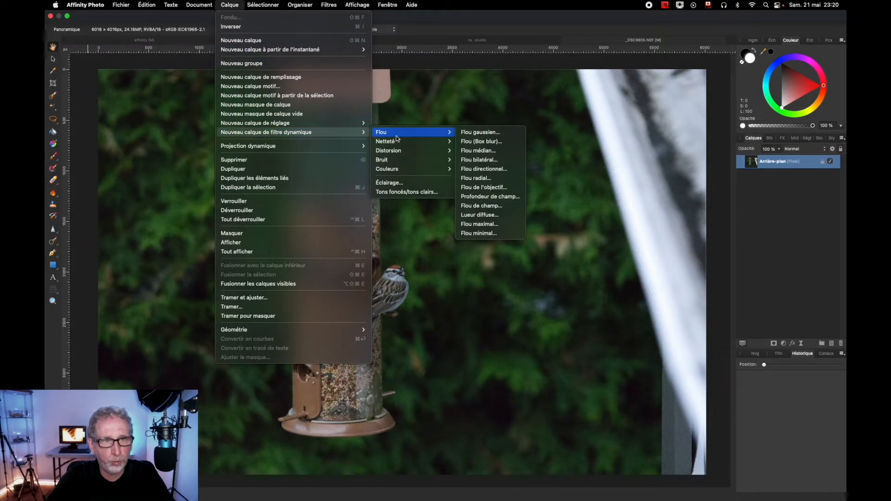
mouse_move(397, 159)
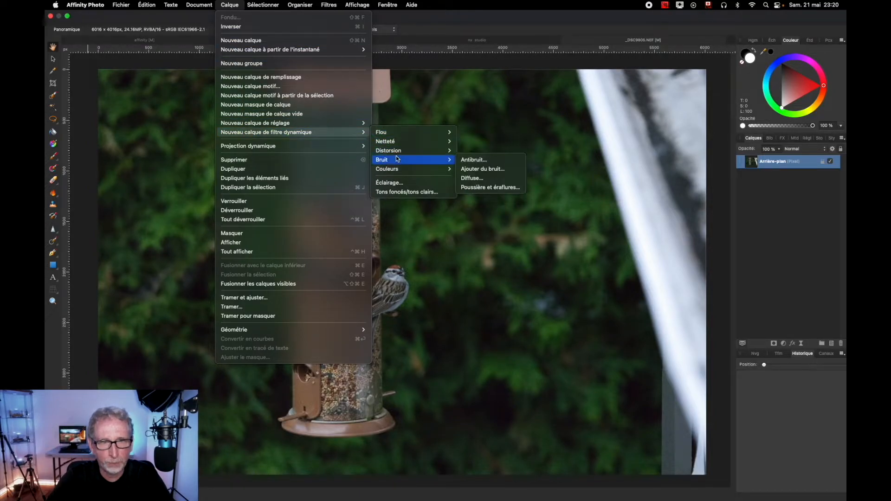
left_click(469, 160)
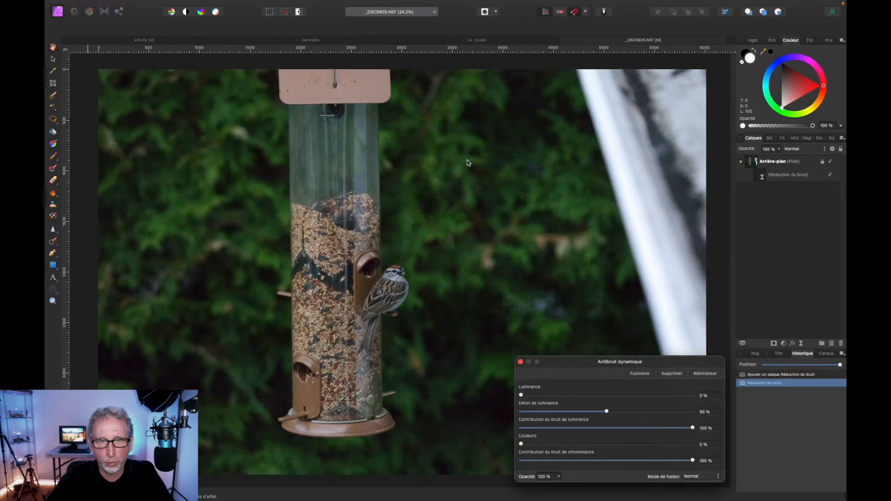
left_click_drag(568, 366, 527, 141)
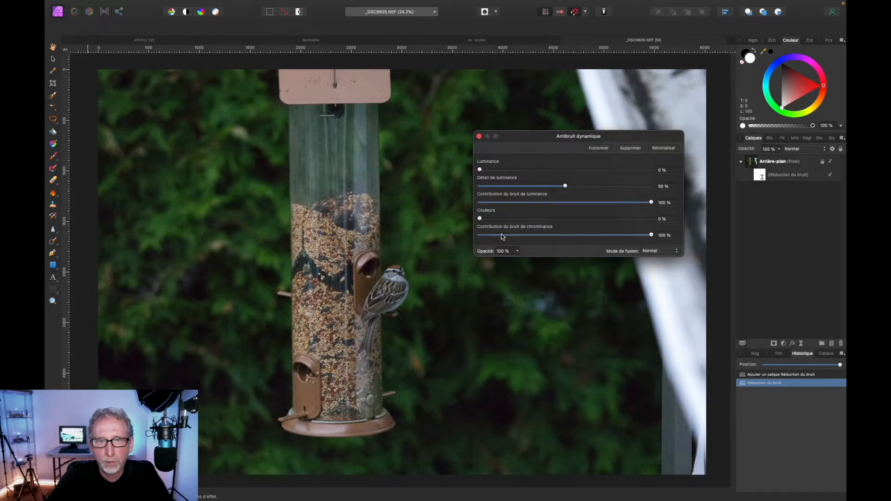
Set the live noise filter's Luminance to 68% and Couleurs to 62%, and close its settings.
left_click_drag(483, 170, 596, 170)
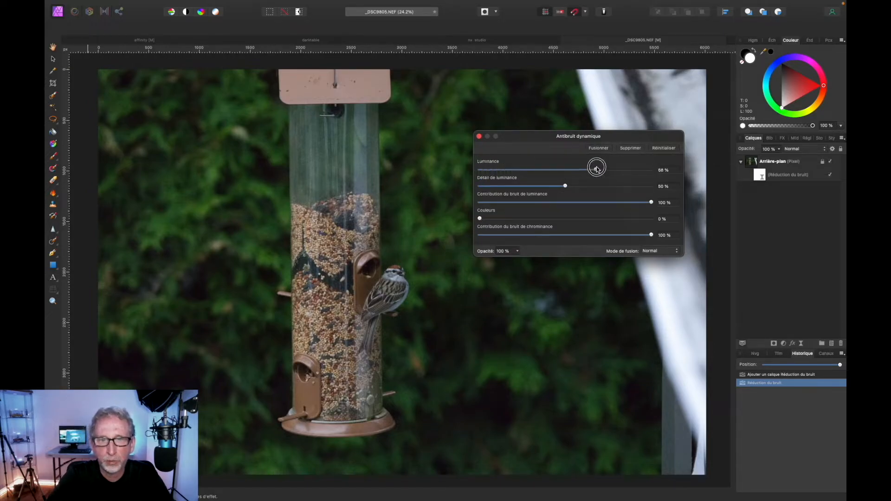
left_click_drag(479, 218, 586, 219)
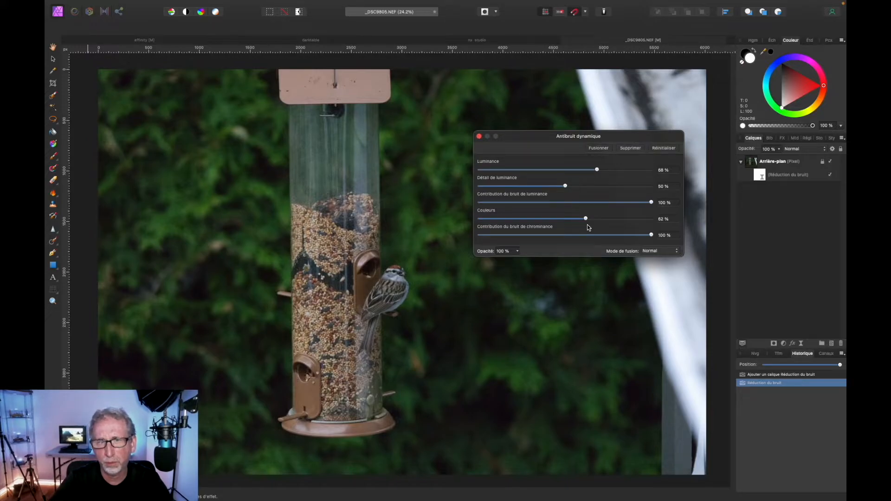
left_click(480, 136)
Delete the live Réduction du bruit filter layer and duplicate the Arrière-plan layer.
left_click(769, 176)
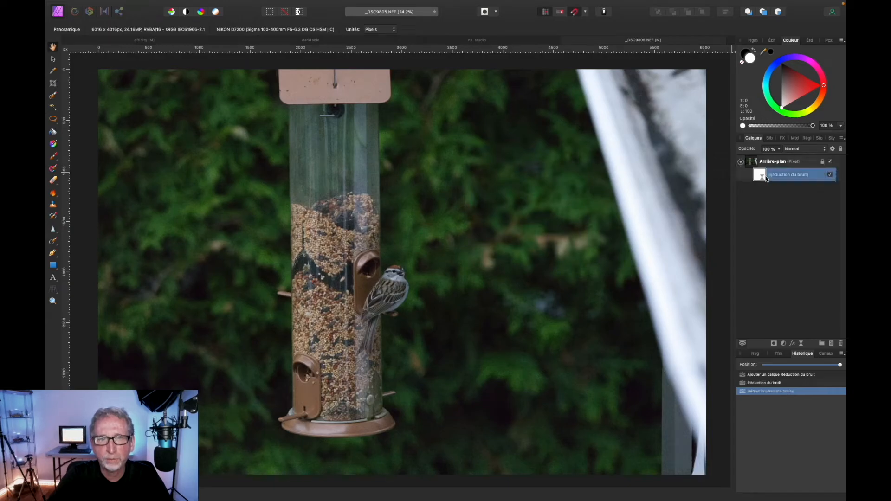
left_click(840, 344)
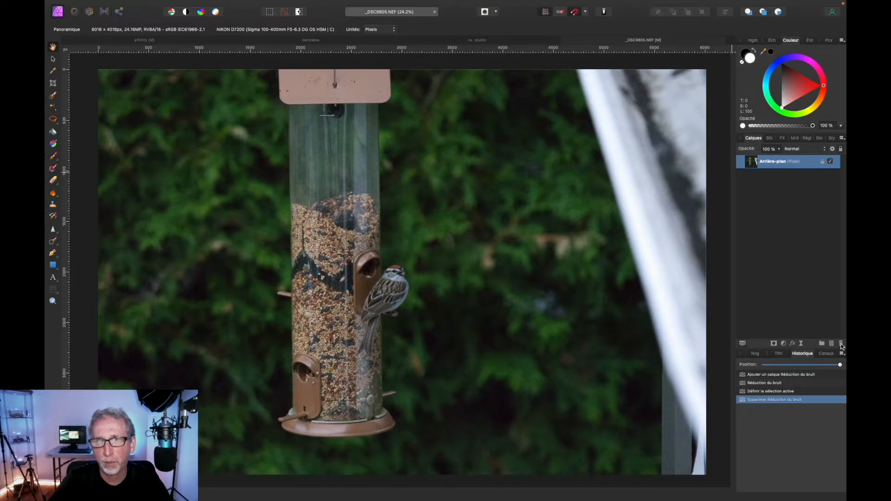
right_click(782, 163)
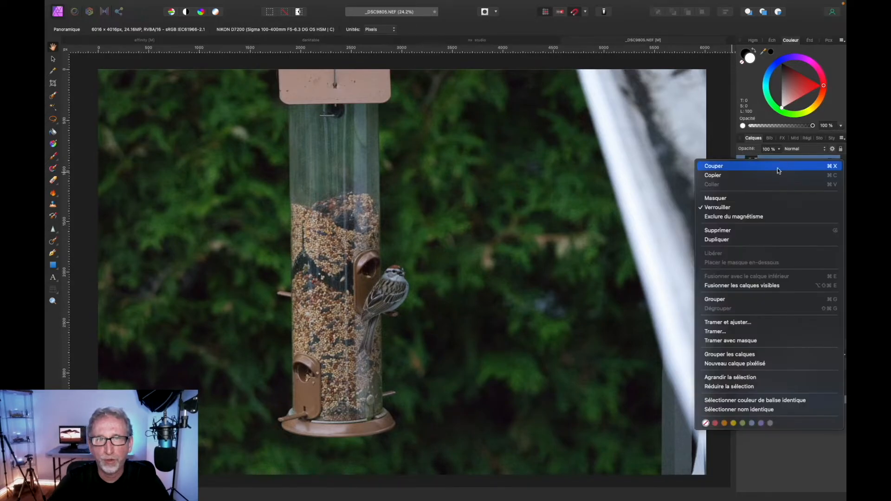
left_click(752, 238)
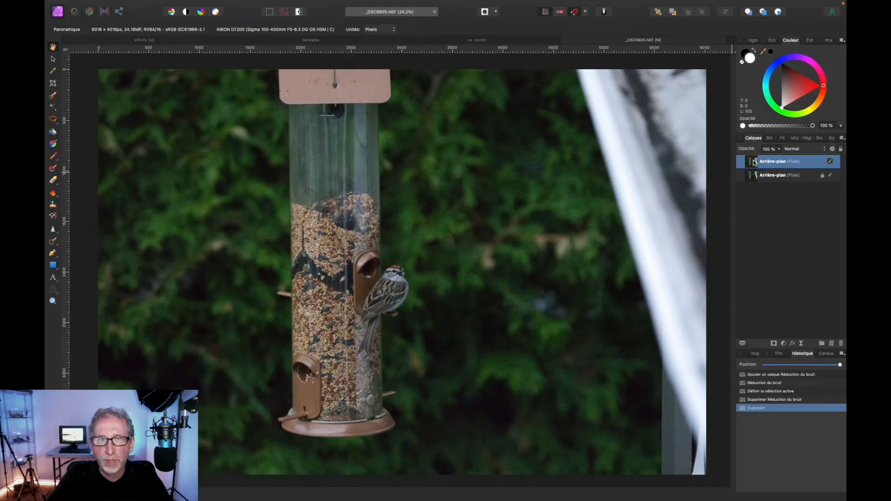
Apply the Antibruit filter to the duplicated Arrière-plan layer with Luminance 54% and Couleurs 57%, comparing before and after around the bird.
left_click(328, 8)
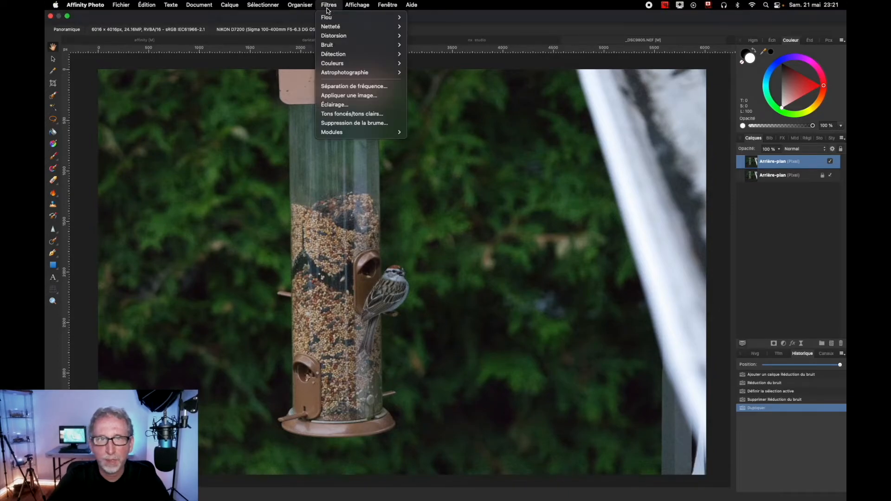
mouse_move(352, 44)
left_click(422, 44)
left_click_drag(626, 386, 600, 232)
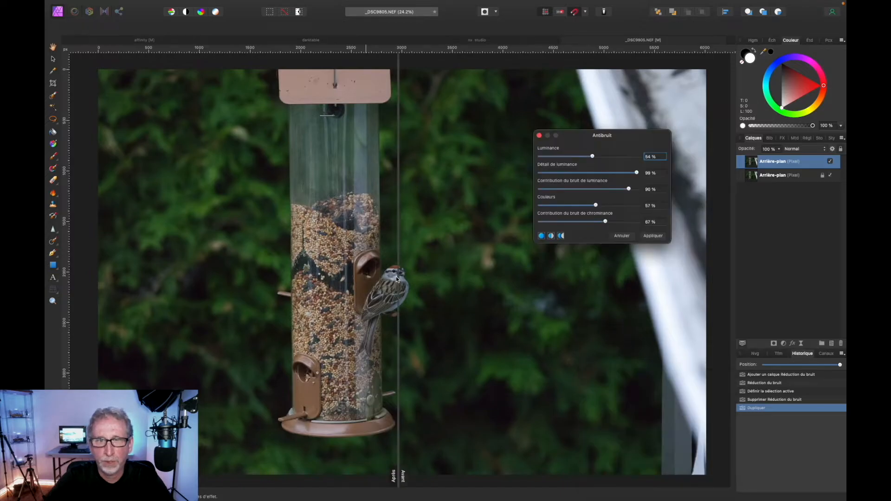
mouse_move(398, 277)
left_mouse_down()
mouse_move(415, 271)
mouse_move(389, 272)
mouse_move(408, 272)
left_mouse_up()
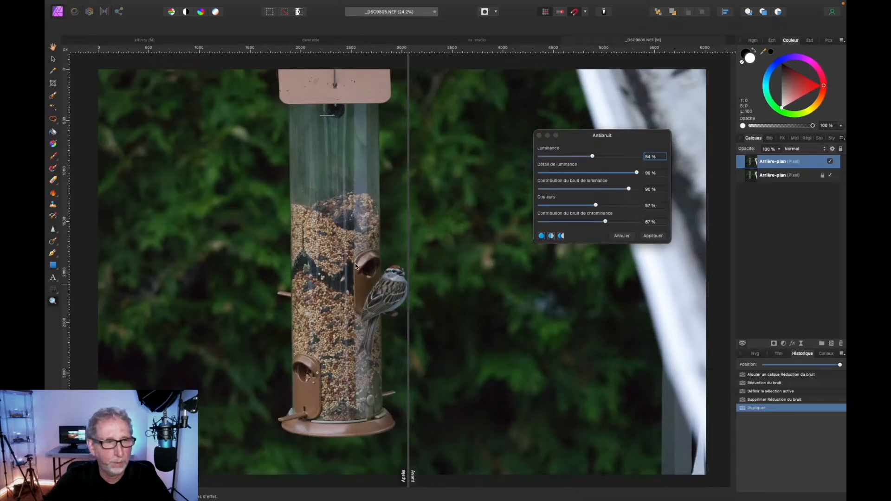
key("Return")
Undo the noise reduction, reapply the Antibruit filter with Luminance 54% and Couleurs 57%, and compare before and after on the bird at 200%.
left_click(332, 285)
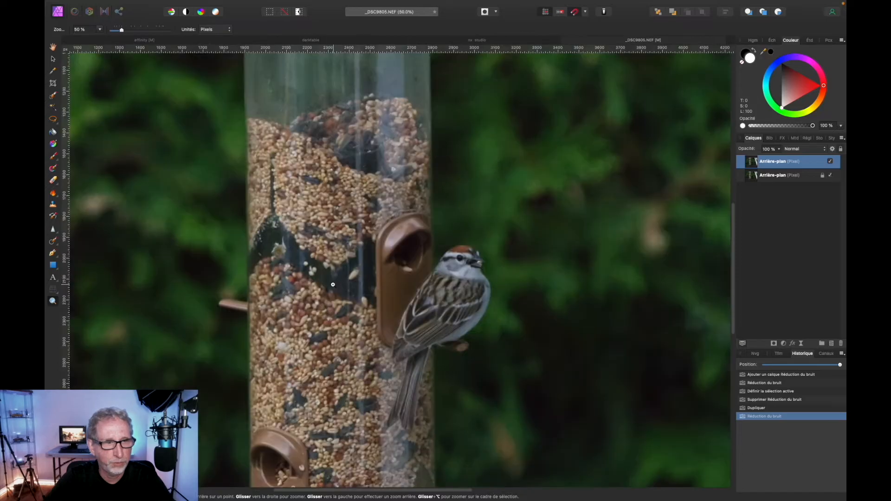
left_click(333, 284)
left_click(333, 285)
left_click(332, 285)
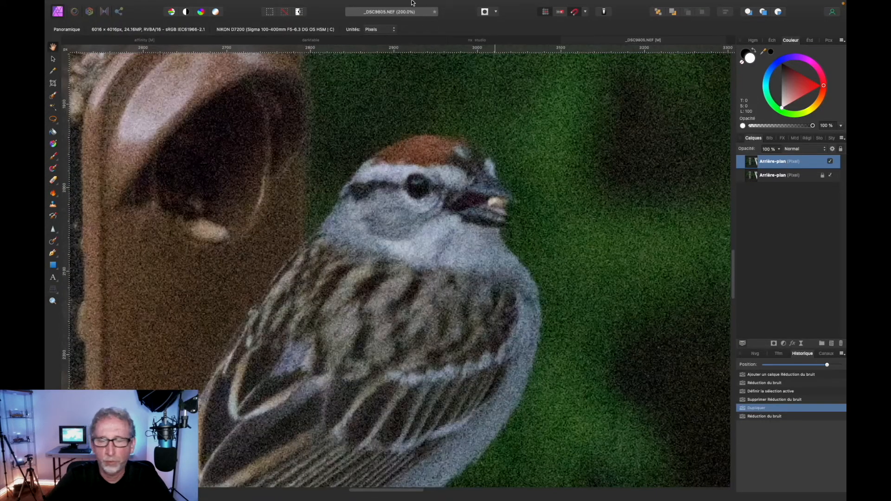
mouse_move(400, 2)
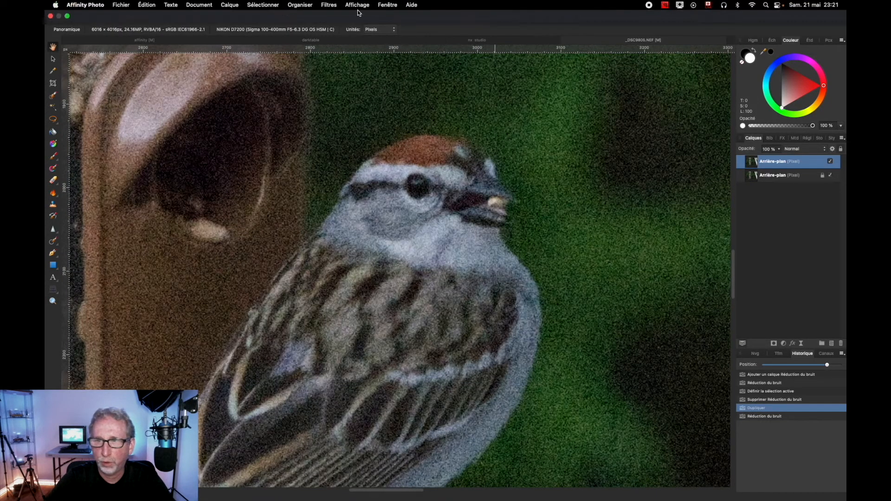
left_click(328, 4)
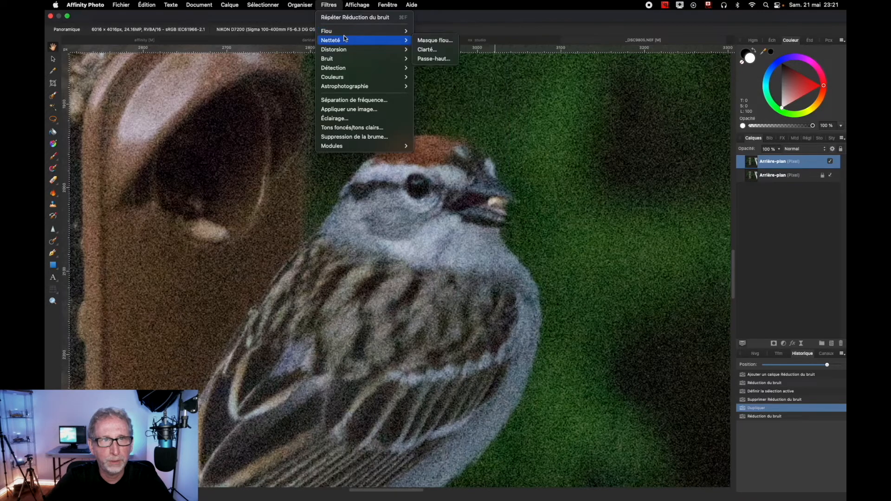
left_click_drag(627, 367, 608, 115)
left_click_drag(514, 247, 443, 235)
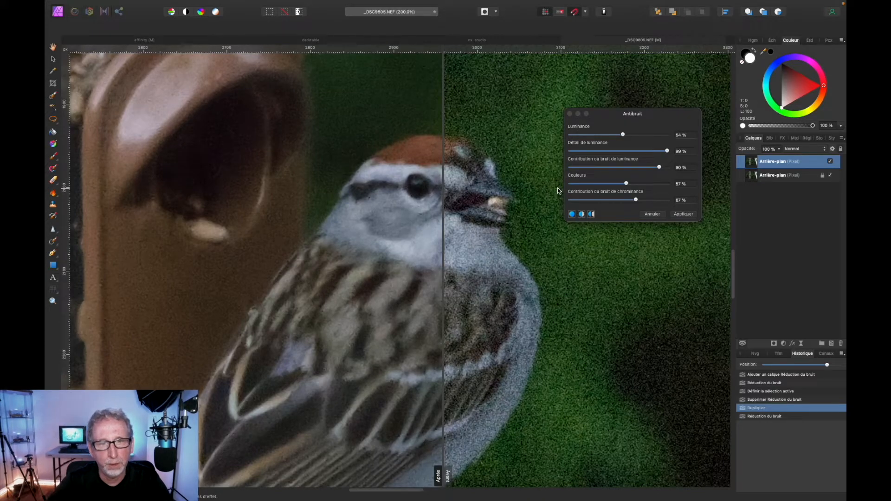
left_click(607, 117)
key("Return")
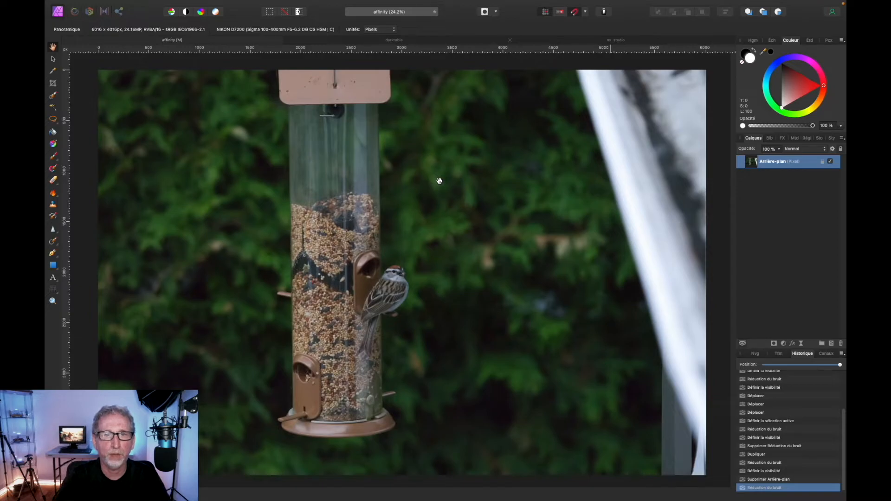
Compare the full image across the affinity, darktable and nx studio documents.
left_click(402, 39)
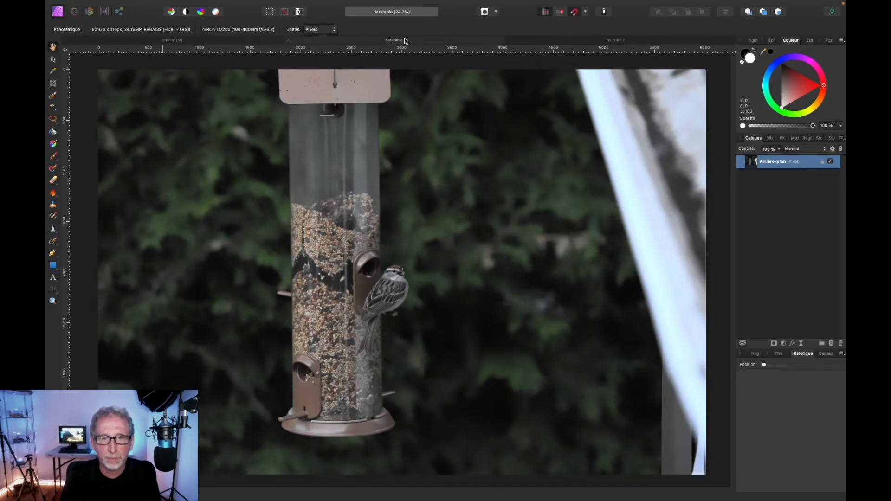
left_click(235, 41)
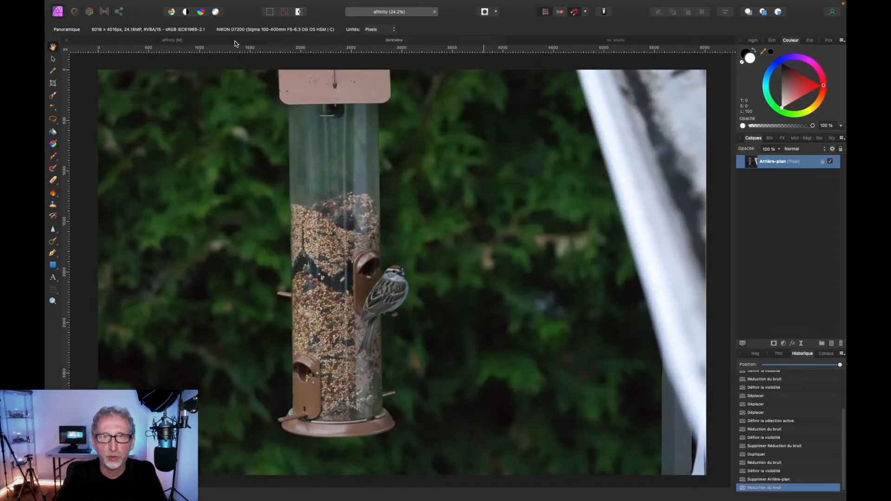
left_click(375, 40)
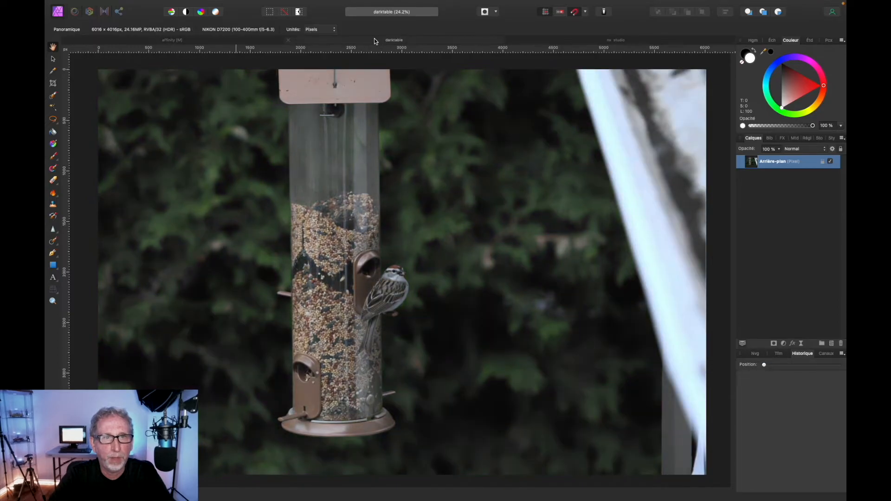
left_click(561, 42)
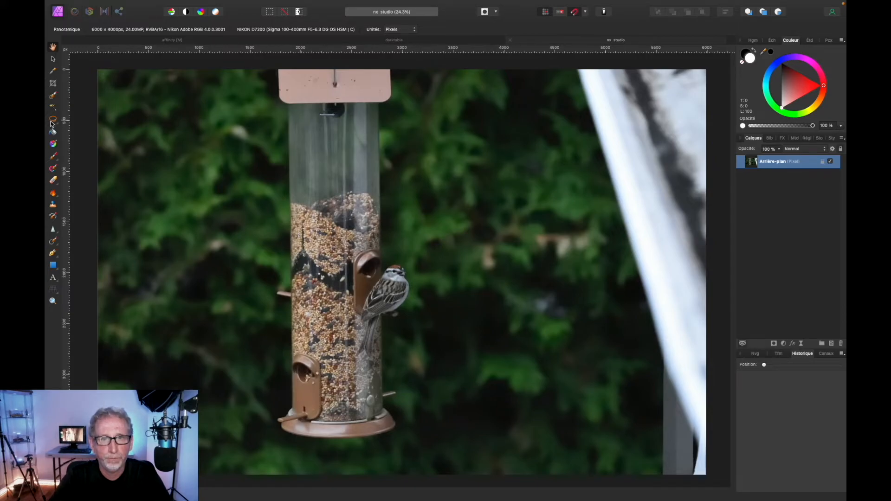
Compare the bird's noise and detail at 100% in the darktable and nx studio documents, and return to the affinity document.
left_click(53, 301)
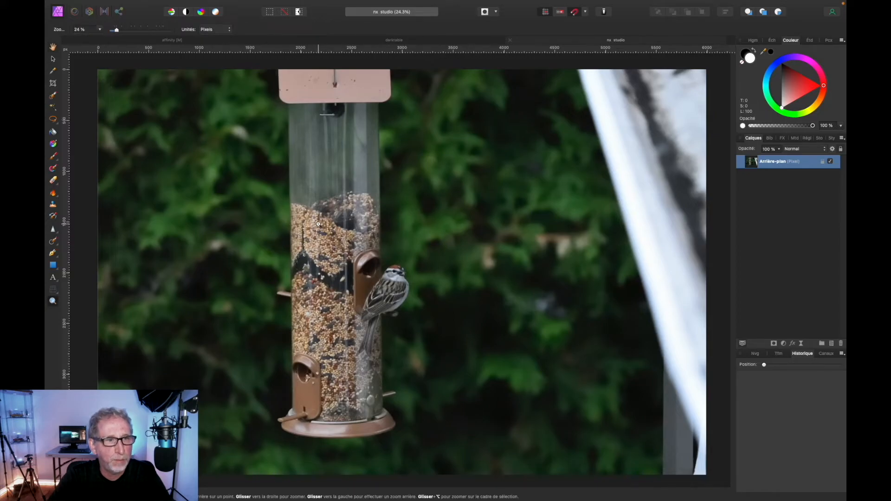
left_click(319, 224)
left_click(393, 40)
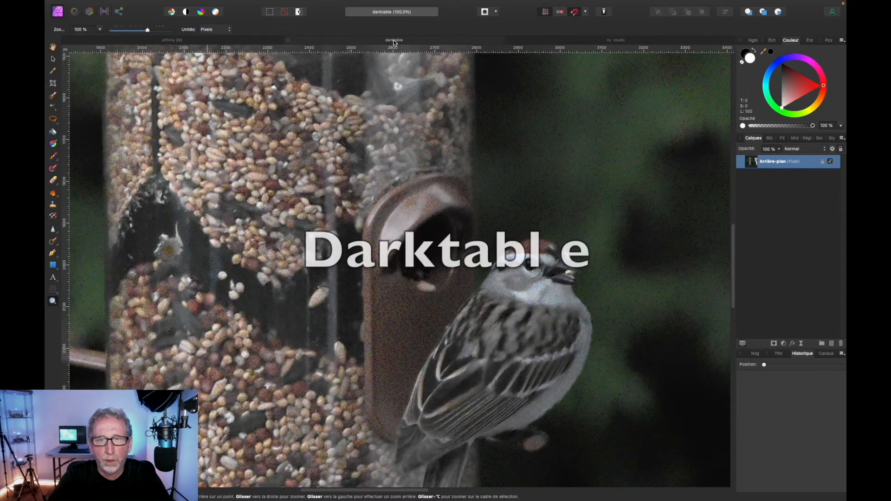
left_click(561, 40)
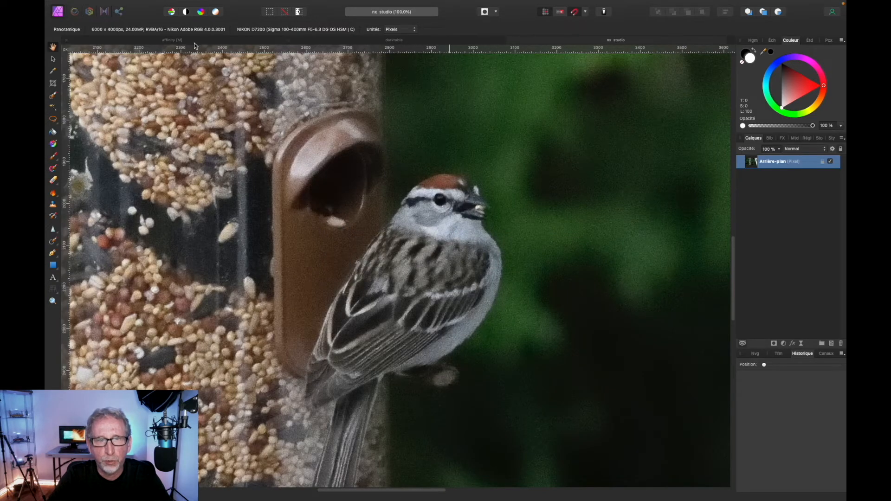
left_click(179, 39)
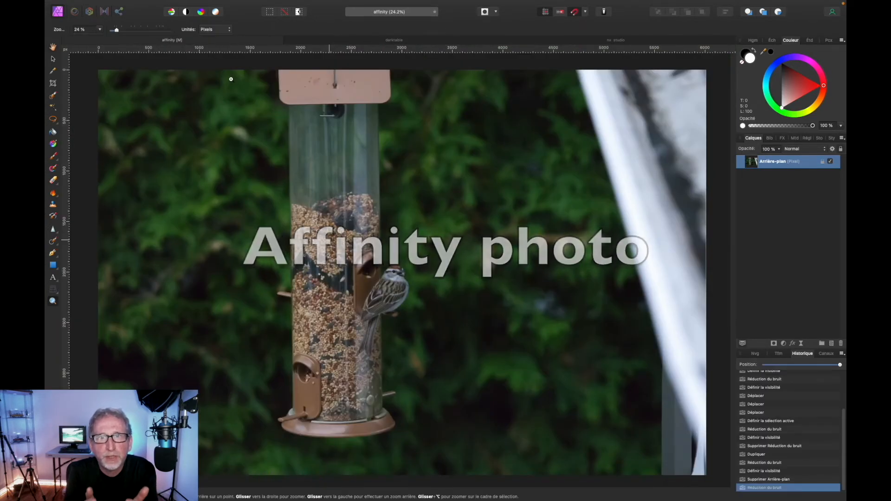